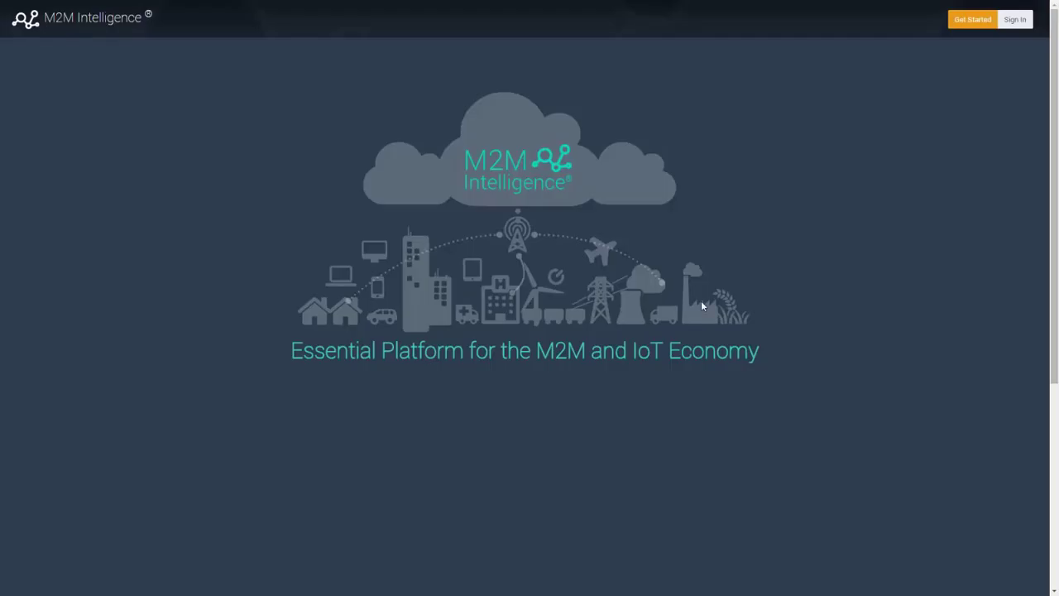
Step: Sign in to M2M Intelligence and view parking_sensor_3's details in Manage Devices
click(1015, 20)
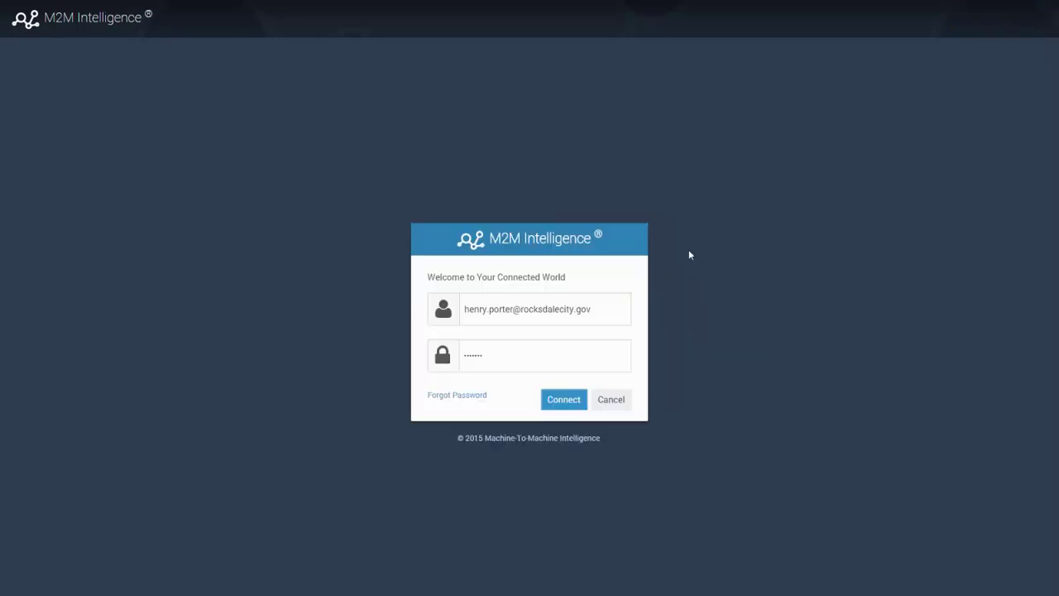
click(564, 401)
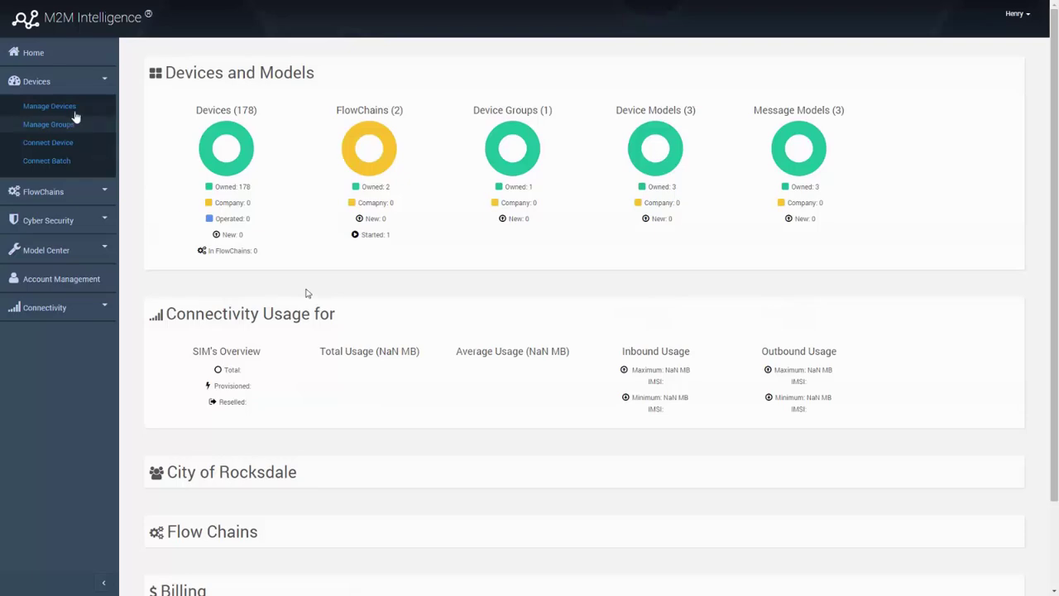
click(59, 106)
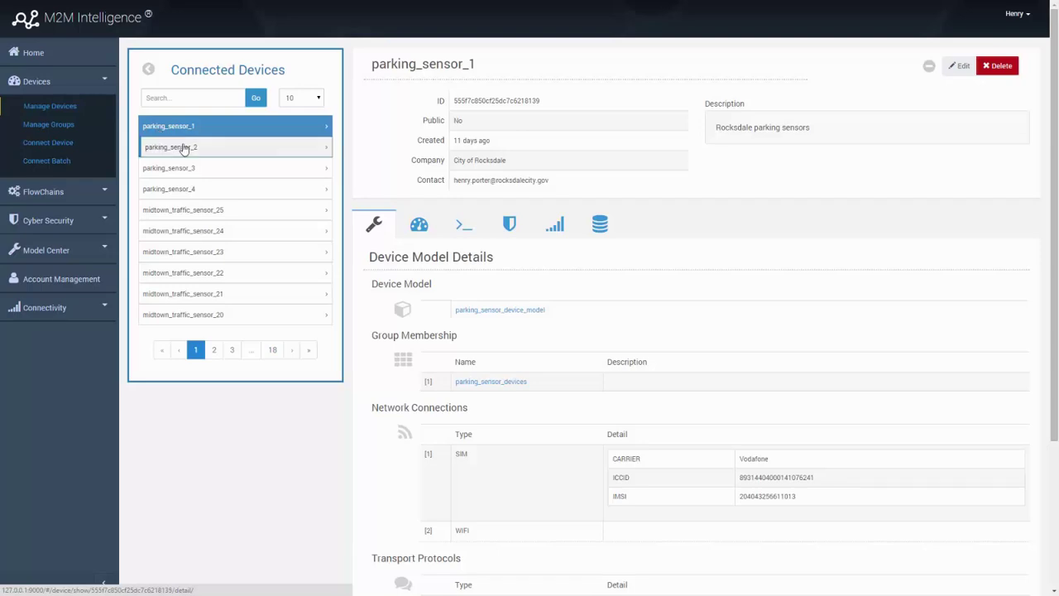
click(191, 168)
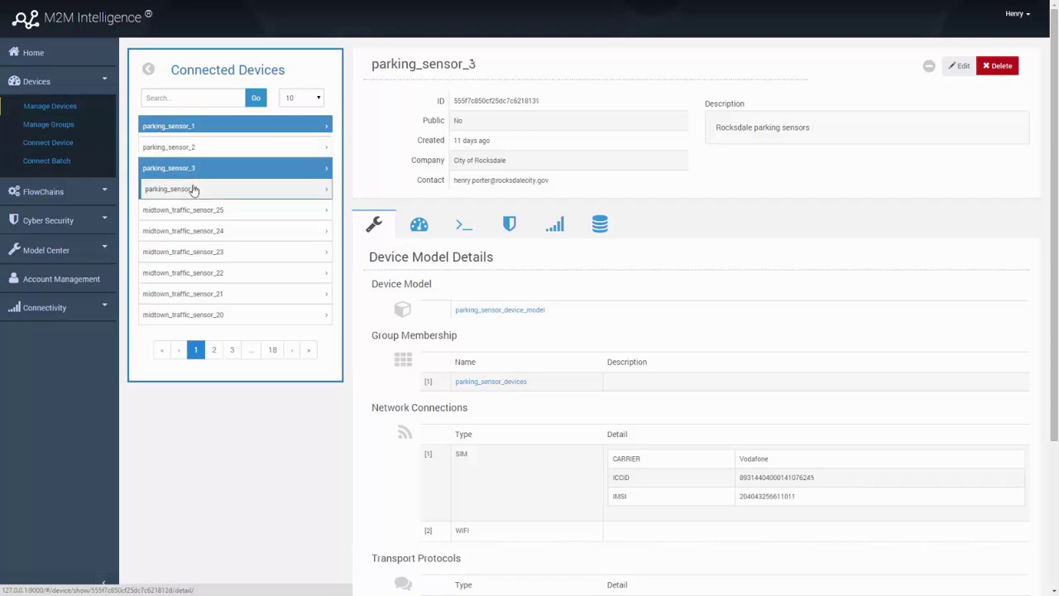
Step: Show parking_sensor_devices' security controls with the lockbox key's Policies and Key Holders expanded
click(43, 124)
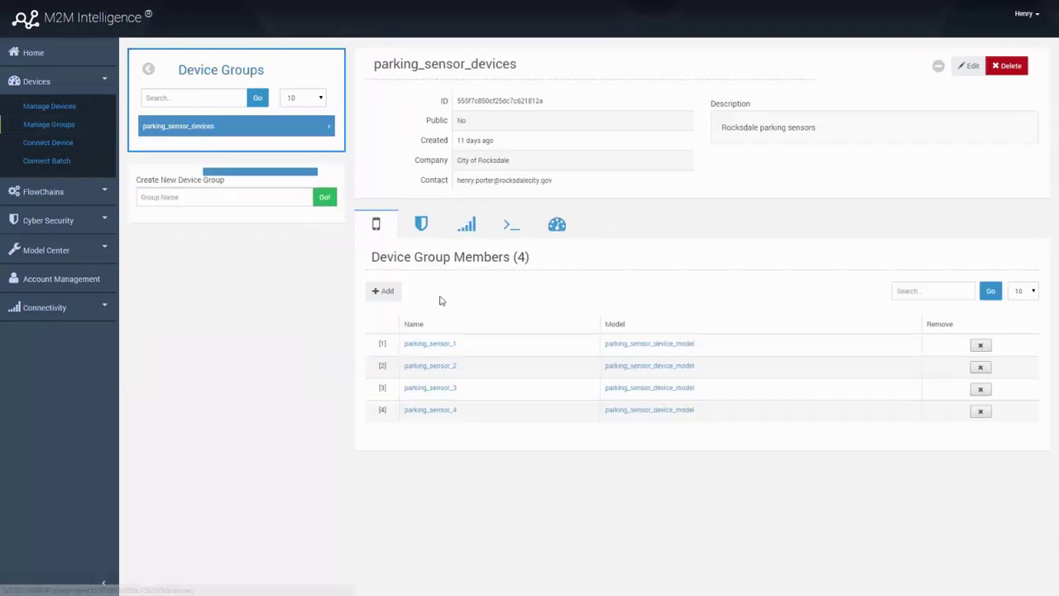
click(421, 224)
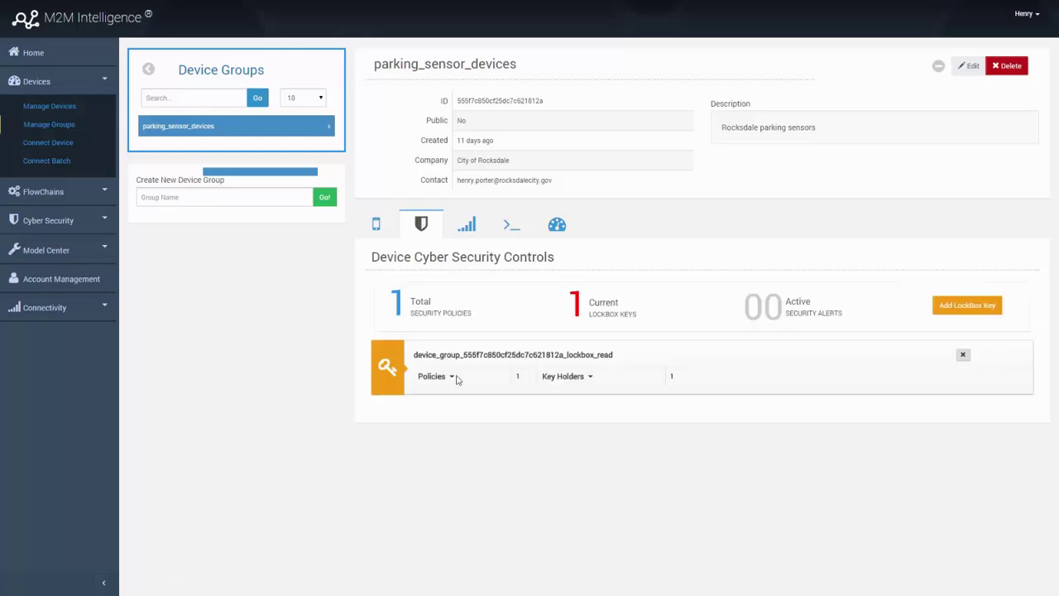
click(453, 377)
click(591, 378)
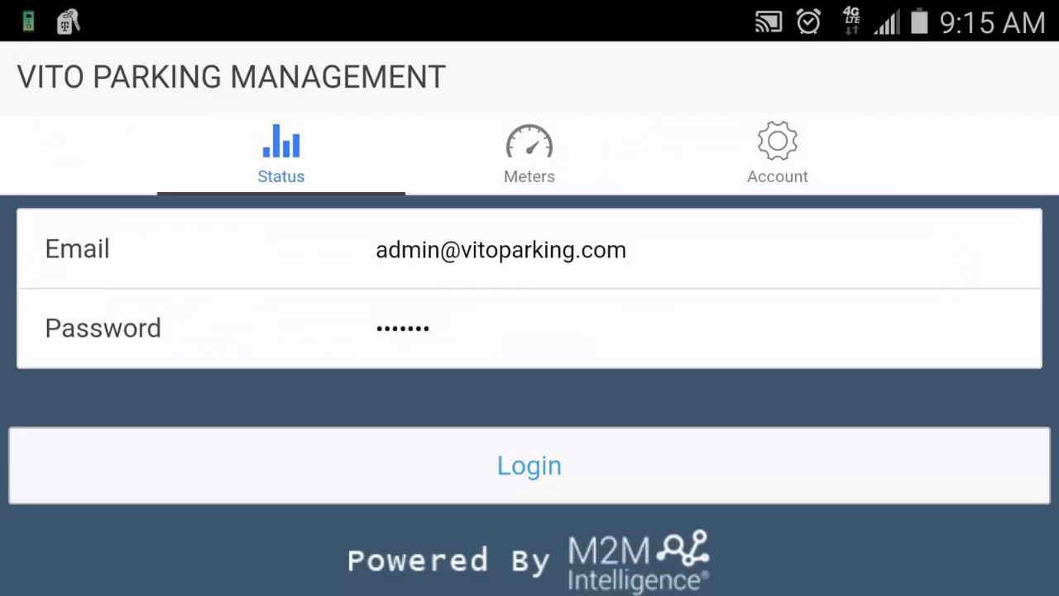
Step: Log in to the VITO Parking app, review the status, and go to the meters list
click(530, 465)
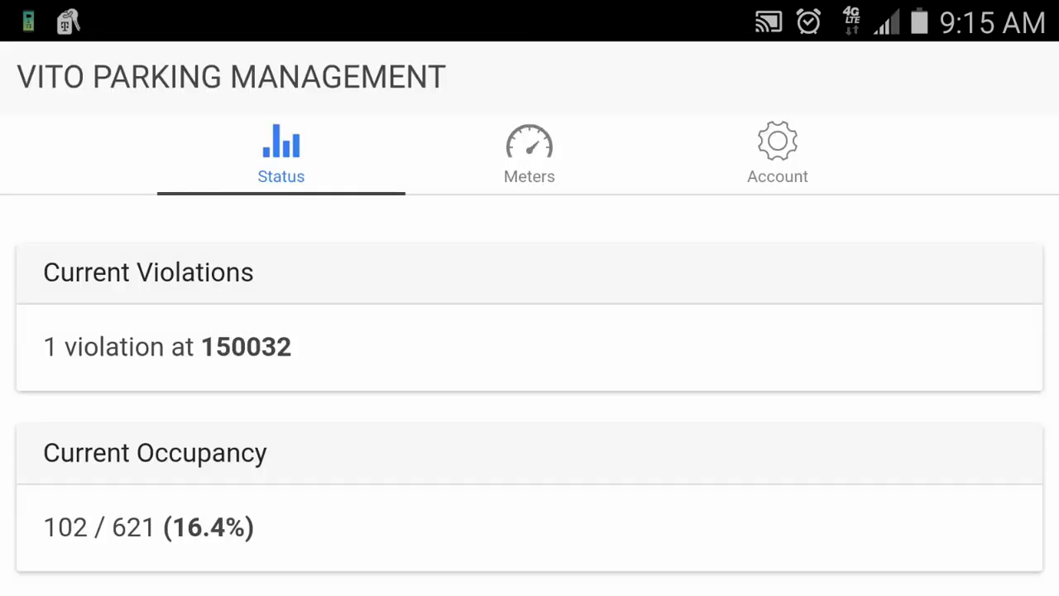
click(530, 153)
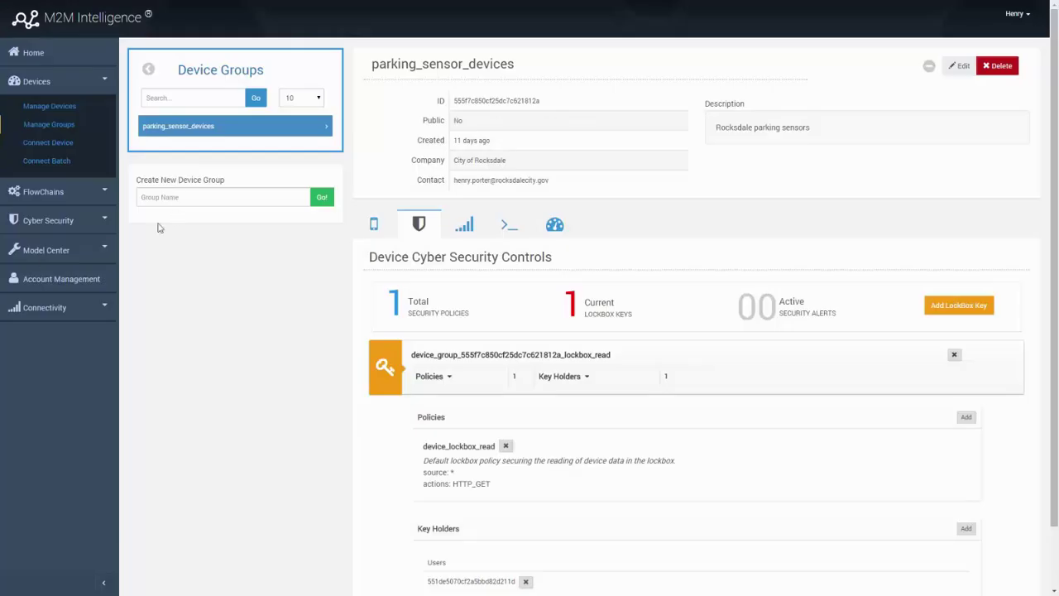
Step: Copy the VITO Parking Admin user's Id and return to parking_sensor_devices' security controls
click(66, 280)
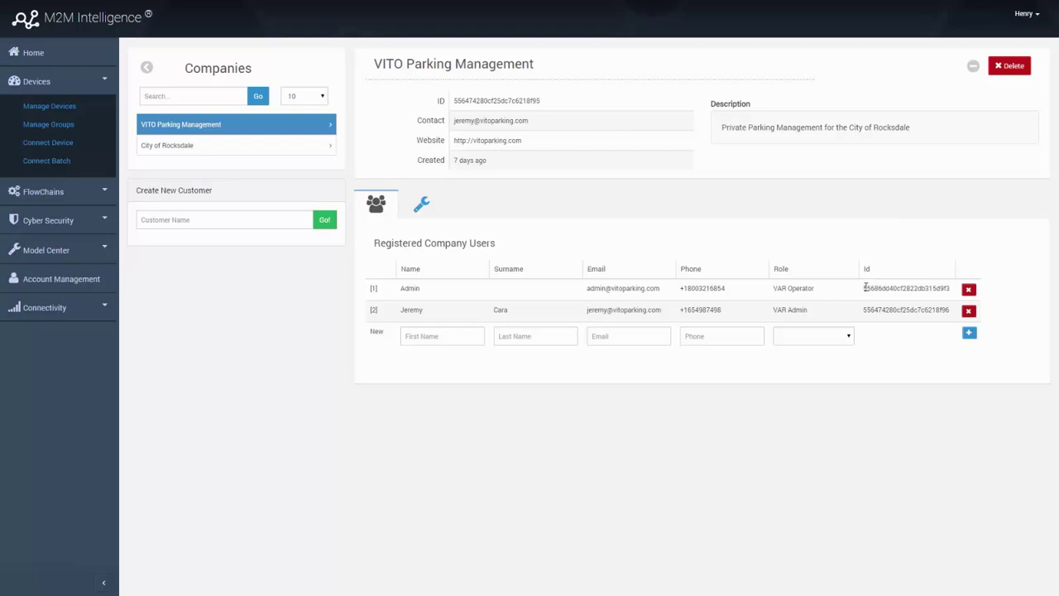
drag(865, 288, 949, 283)
key(ctrl+c)
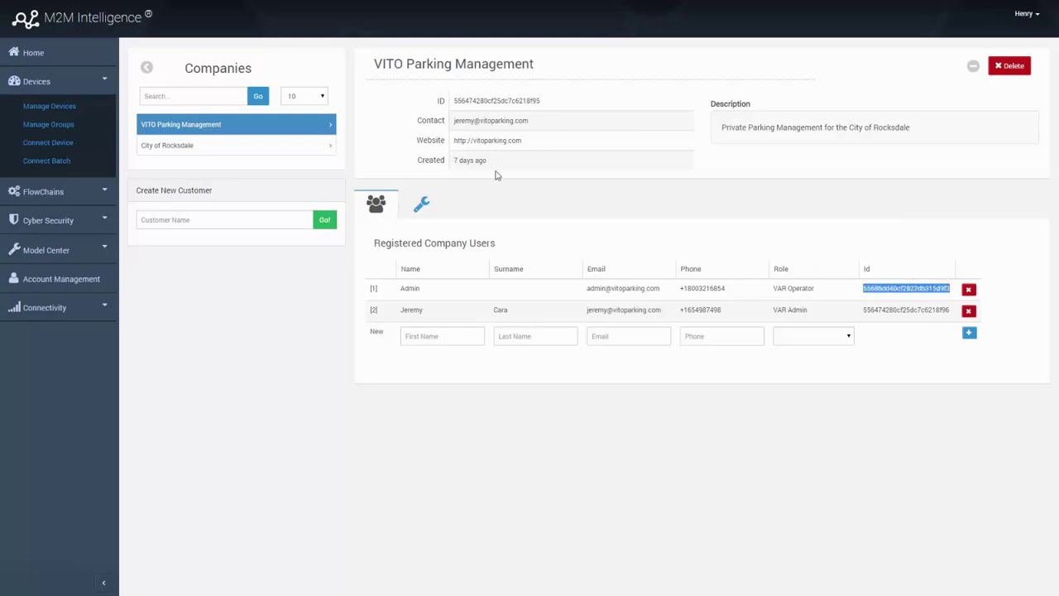
click(54, 124)
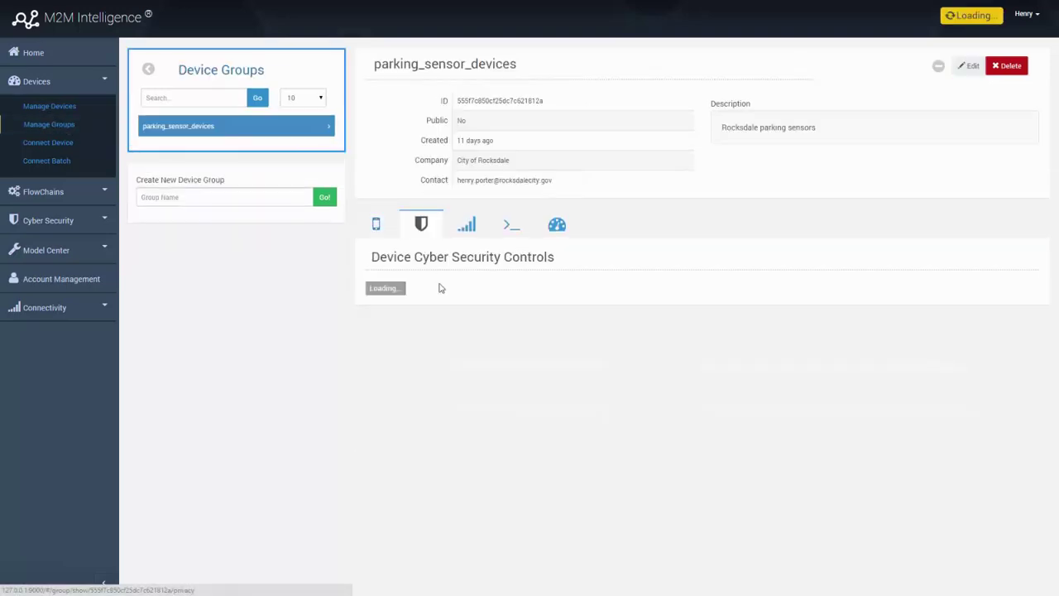
click(422, 225)
Step: Add a User key holder to the lockbox key using the pasted Admin user Id
click(591, 376)
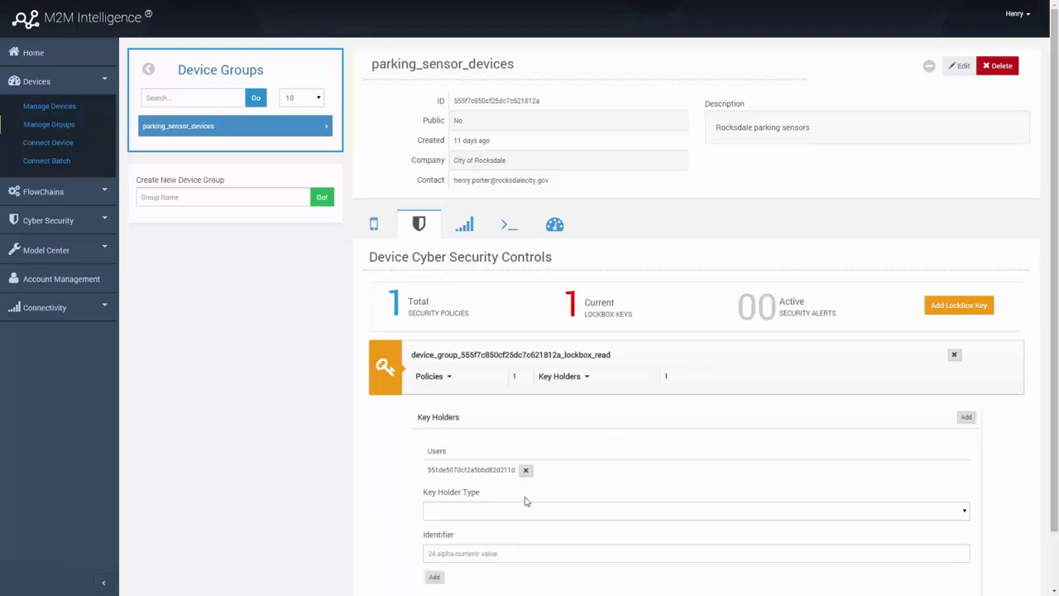
click(503, 510)
key(Down)
key(Return)
scroll(508, 539, down, 1)
click(480, 497)
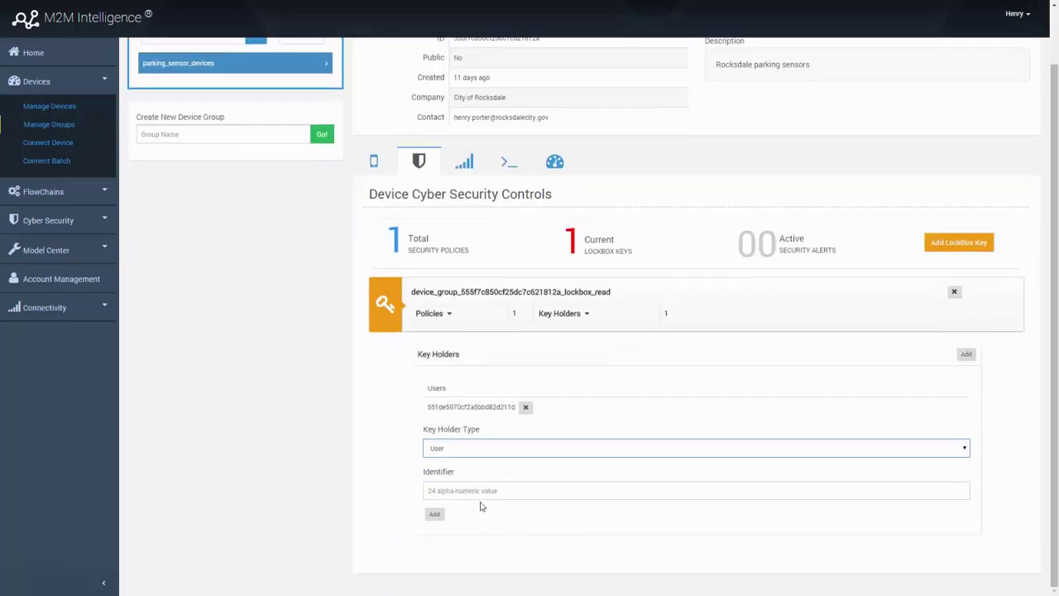
key(ctrl+v)
click(433, 521)
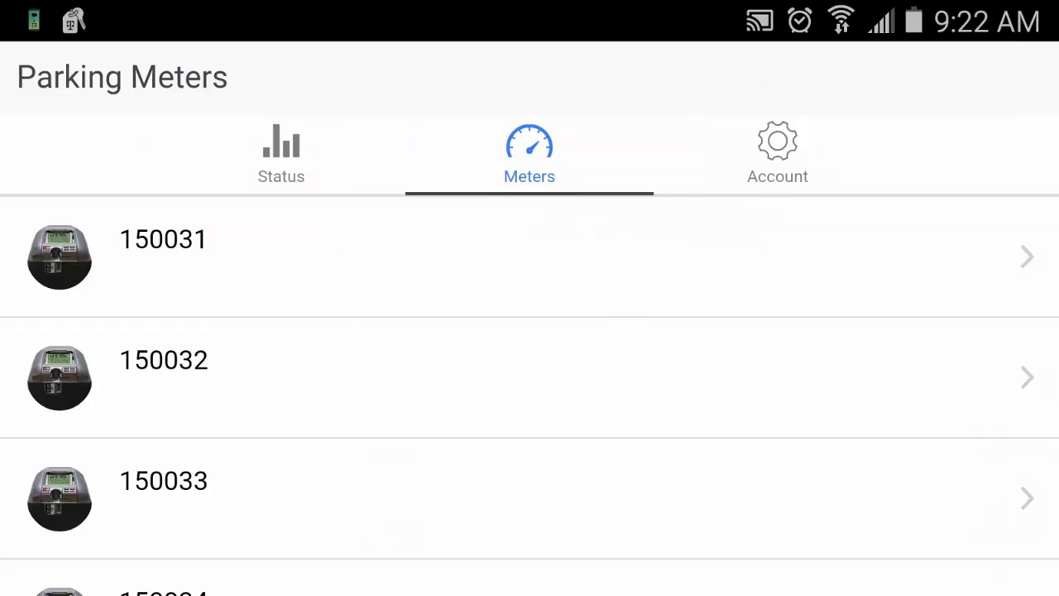
Step: Open meter 150031's details, look through them, and scroll back to its map
click(529, 256)
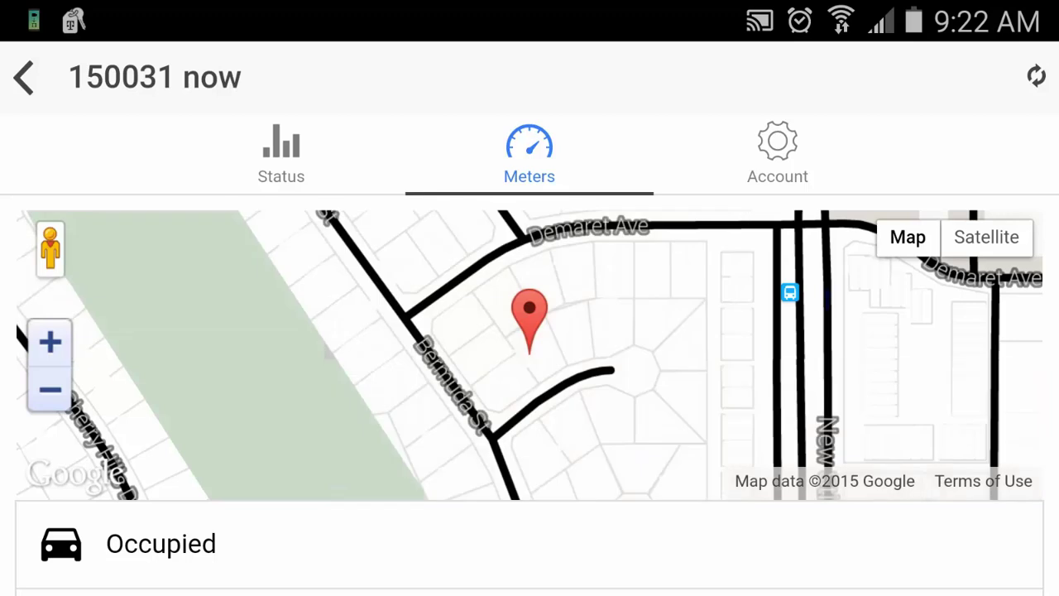
drag(331, 543, 331, 189)
click(331, 535)
scroll(530, 347, up, 5)
Step: Start a new policy 'iphone originate' described 'All requests must be done from an Apple iPhone'
drag(530, 323, 492, 414)
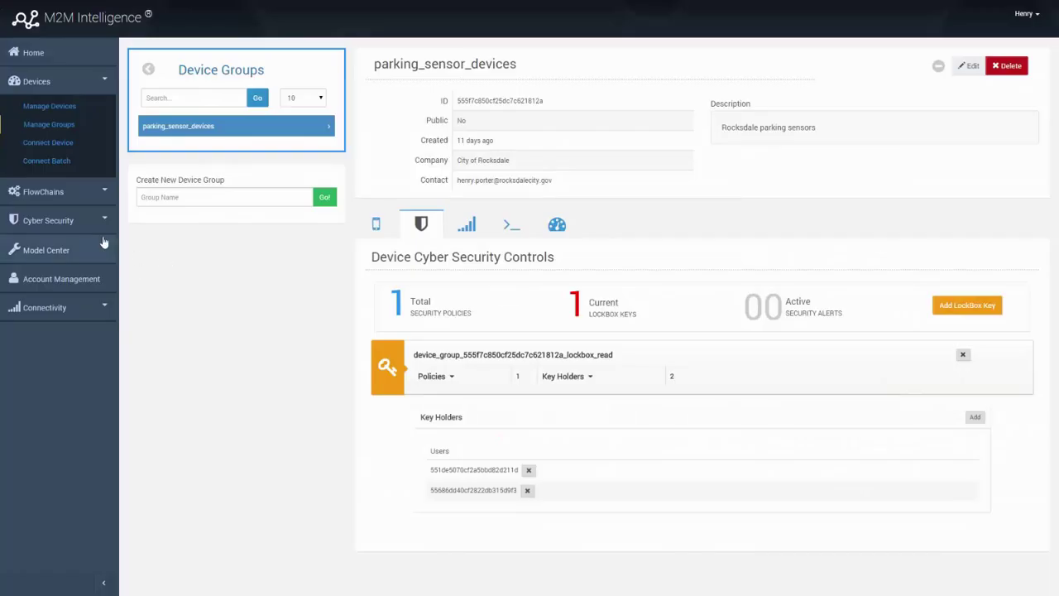
click(75, 222)
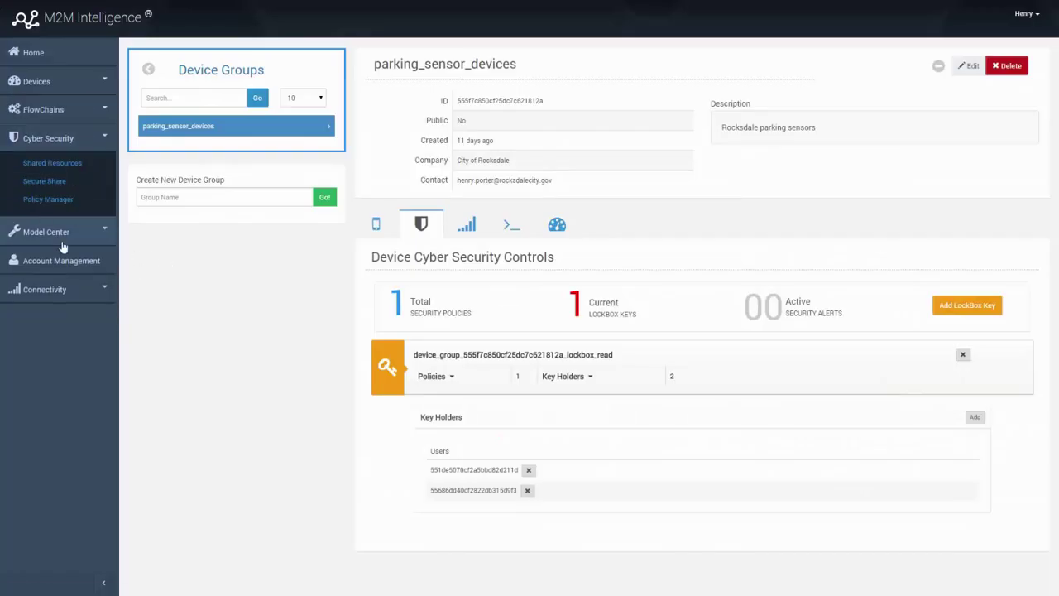
click(51, 199)
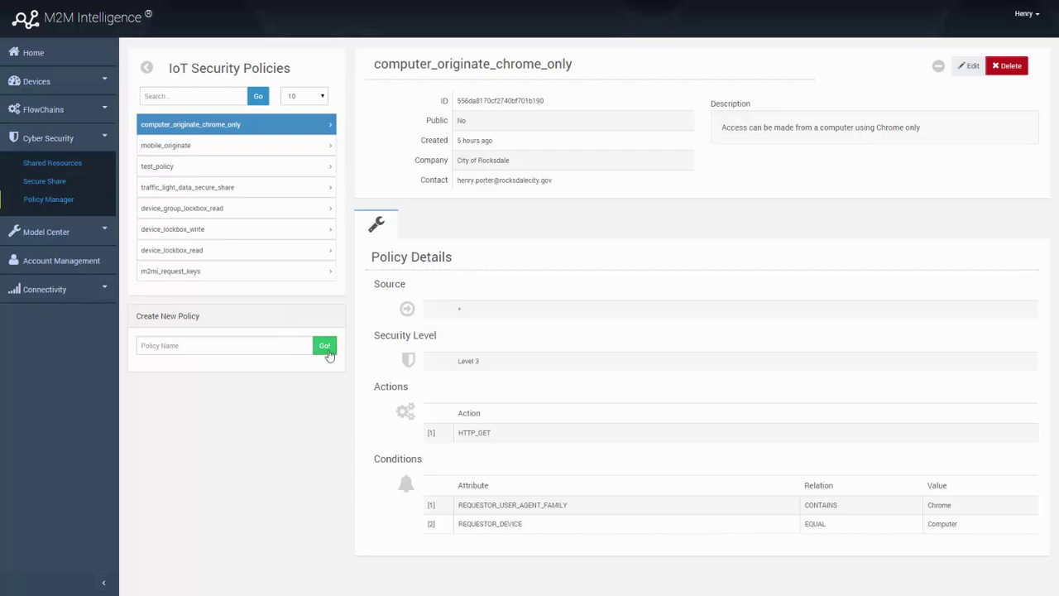
click(324, 345)
click(479, 177)
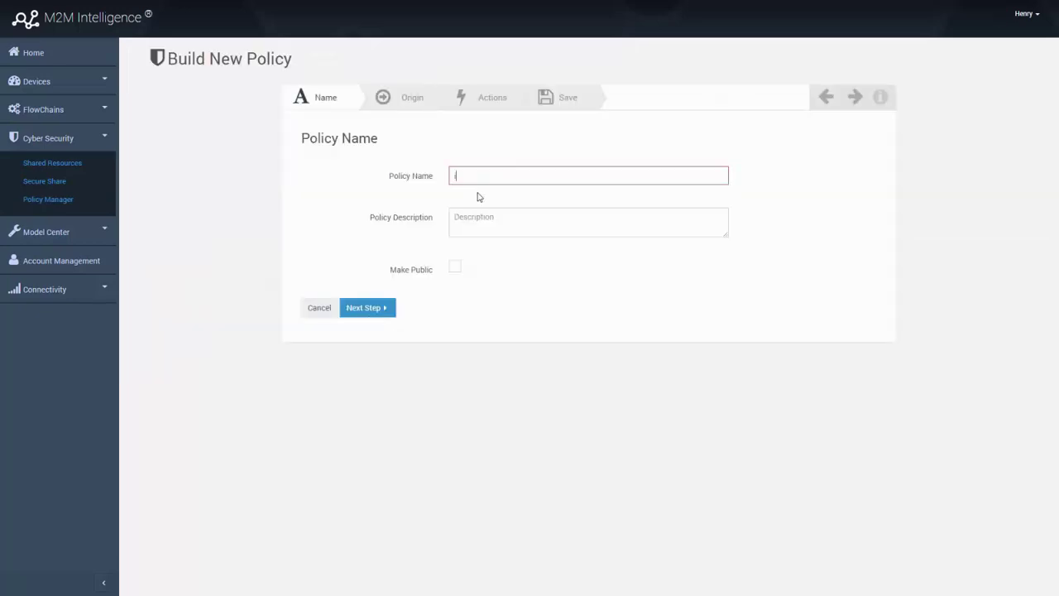
text(hone originate)
click(536, 228)
text(All requests must be done from an Apple iPhone)
Step: Set the policy source to * and the security level to Level 3
click(381, 307)
click(484, 175)
text(*)
click(475, 219)
click(484, 261)
Step: Choose HTTP GET as the policy's allowed action
click(401, 258)
click(488, 180)
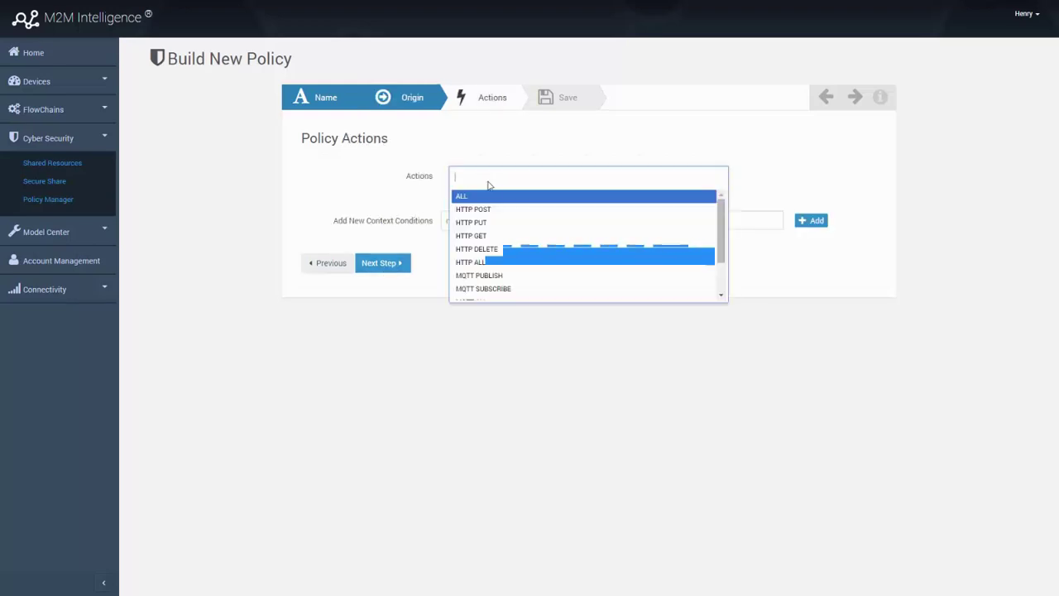
click(484, 235)
Step: Add the condition Requestor OS EQUAL iOS, then review and deploy the policy
click(482, 223)
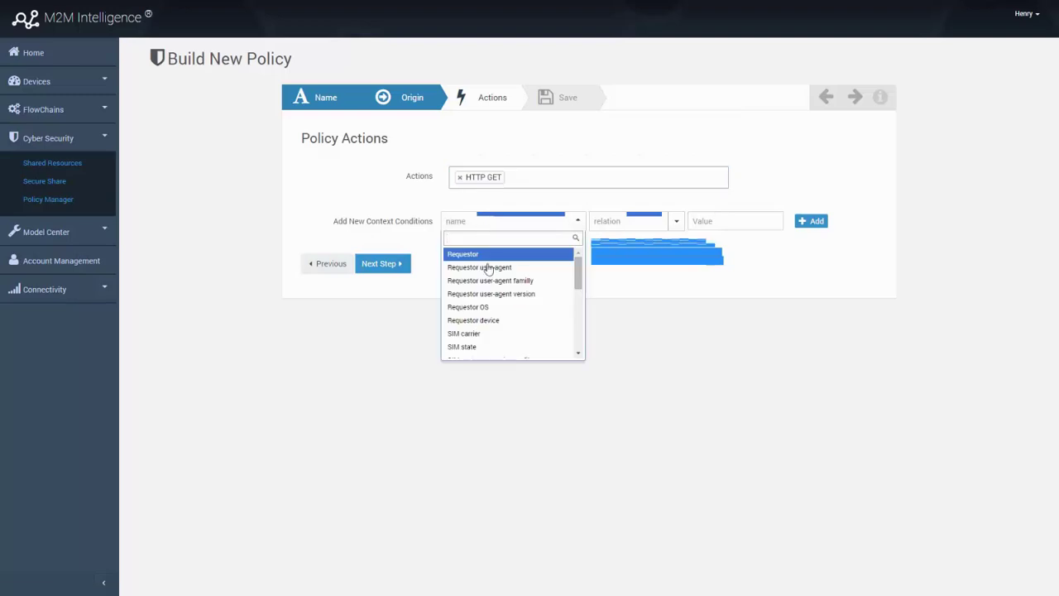
click(495, 307)
click(631, 223)
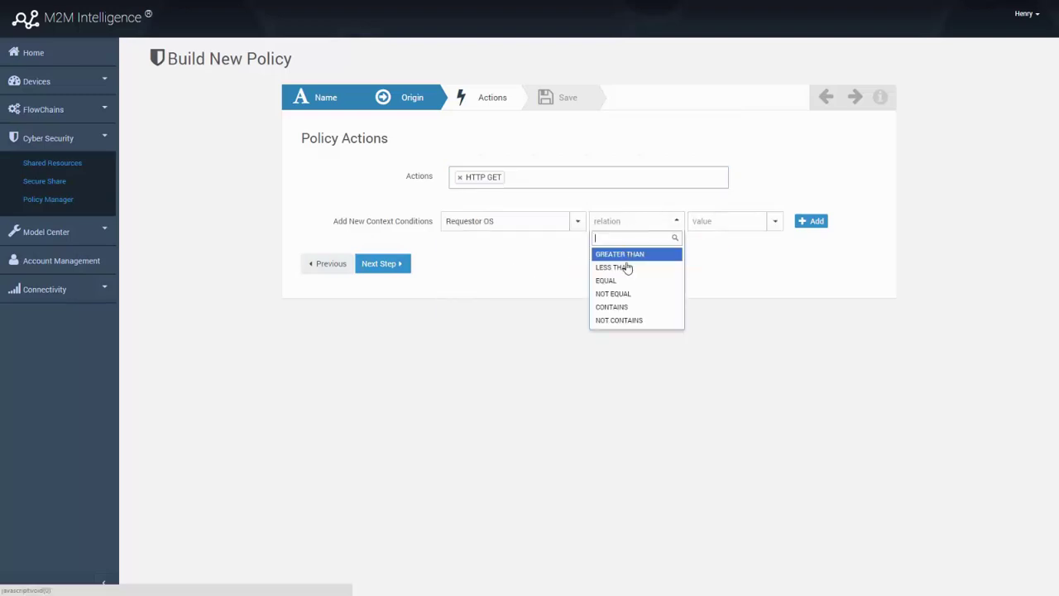
click(628, 281)
click(731, 223)
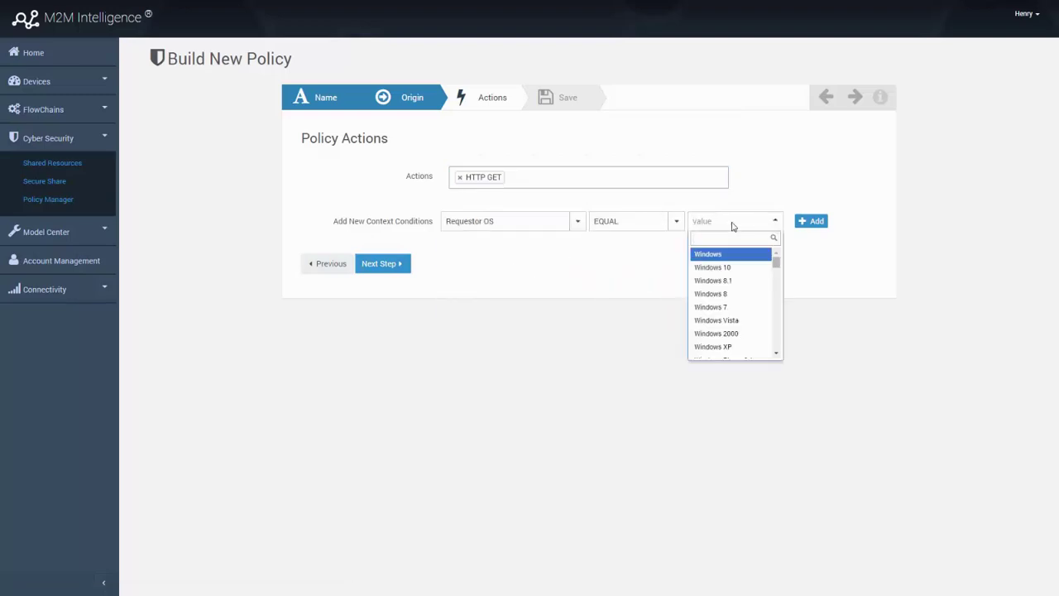
scroll(726, 270, down, 3)
scroll(726, 271, down, 3)
scroll(725, 270, up, 3)
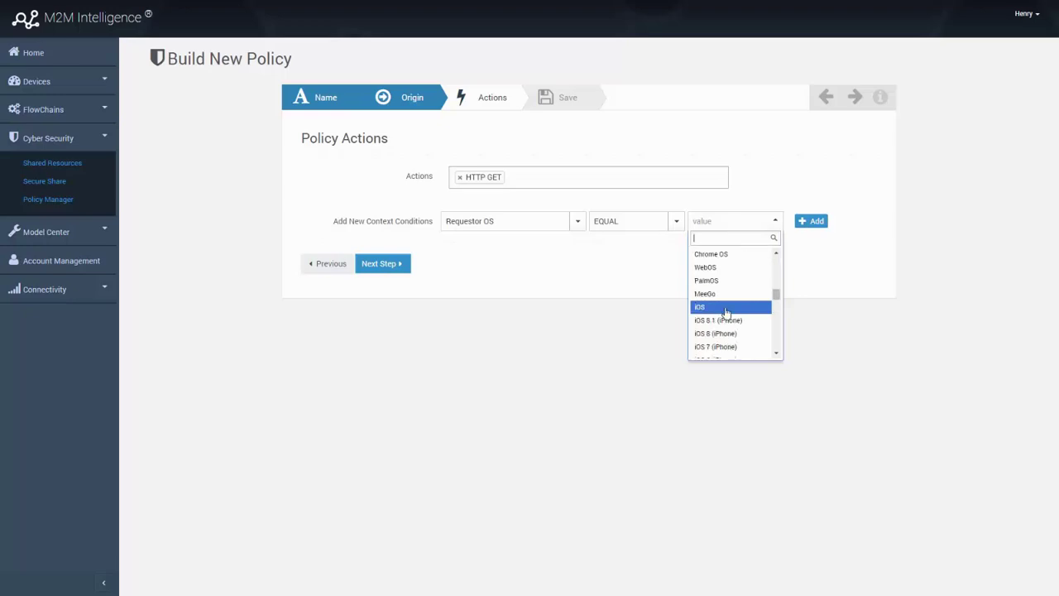
click(718, 307)
click(809, 220)
click(397, 331)
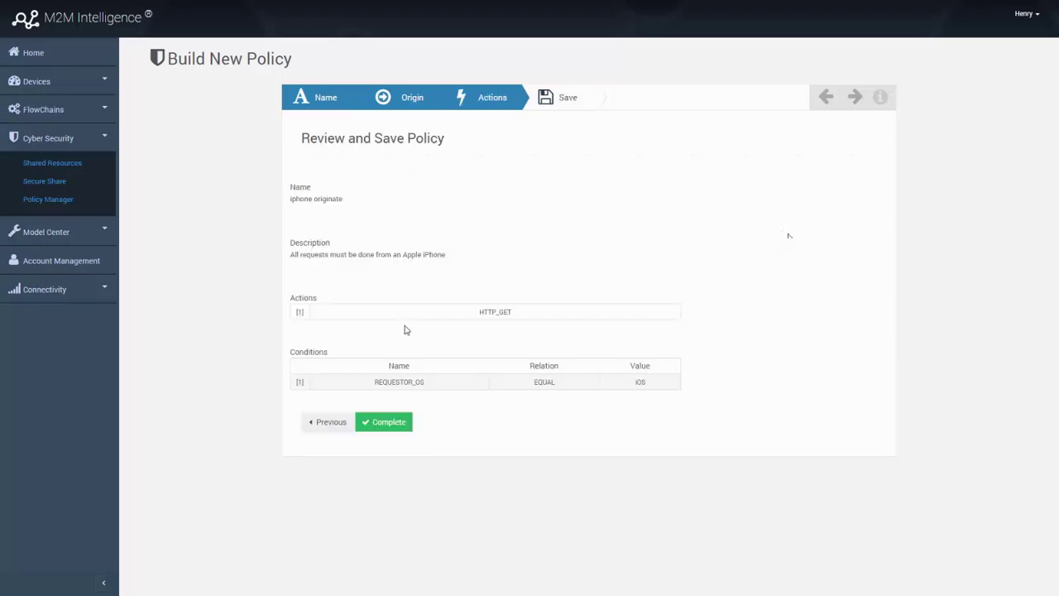
click(389, 431)
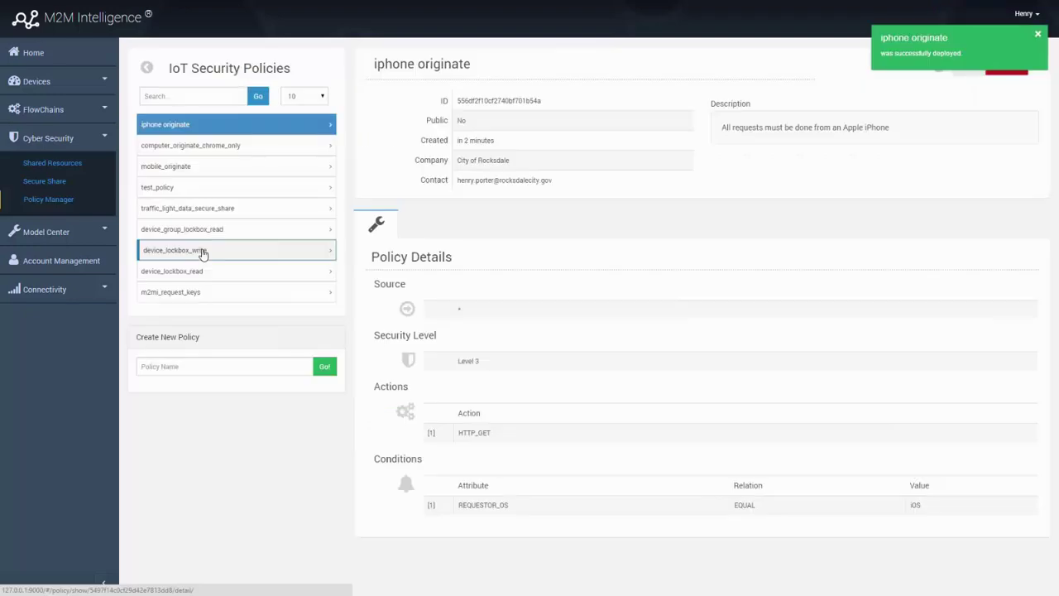
Step: Remove the device_lockbox_read policy from parking_sensor_devices' lockbox key
click(36, 83)
click(39, 124)
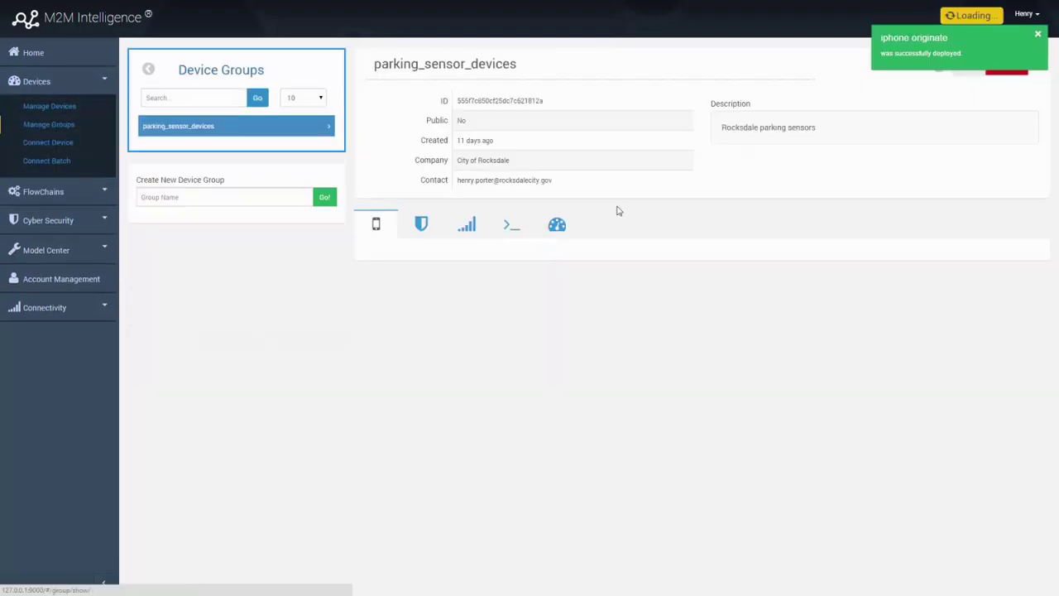
click(419, 227)
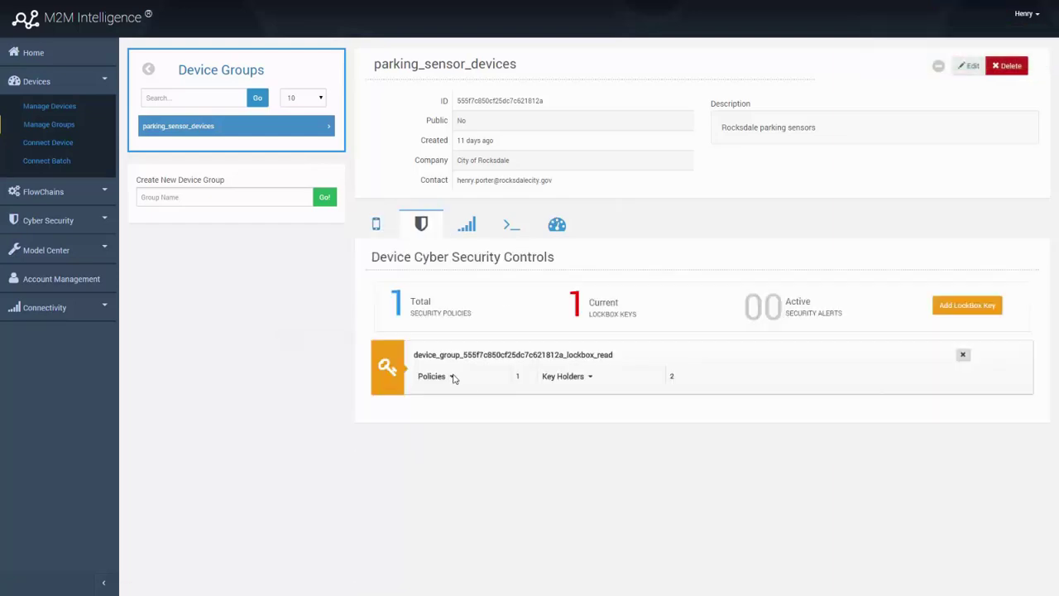
click(452, 376)
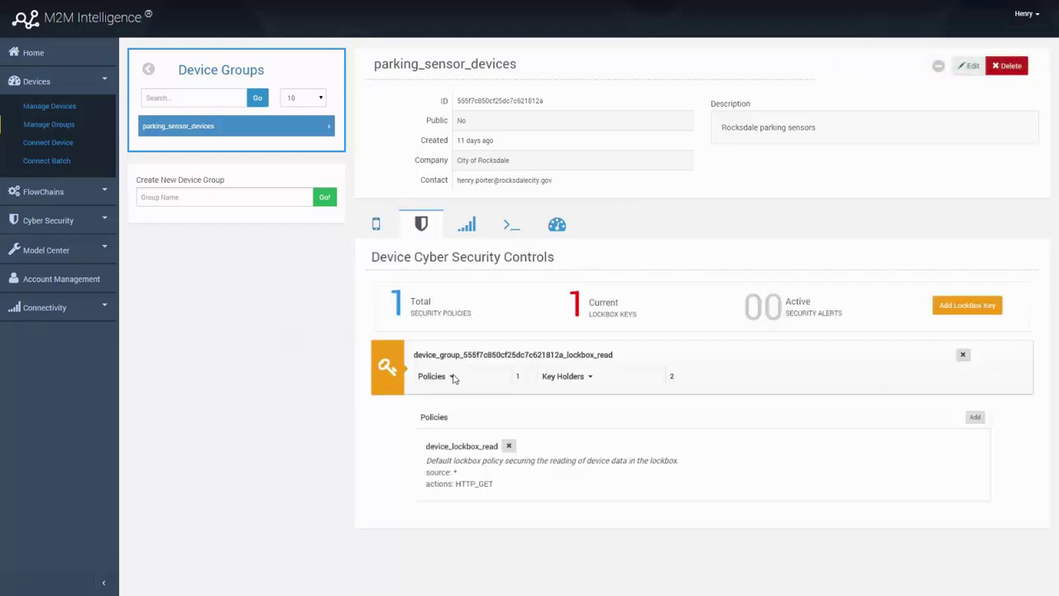
click(509, 446)
click(666, 170)
Step: Attach the iphone_originate policy to the lockbox key
click(974, 417)
click(530, 456)
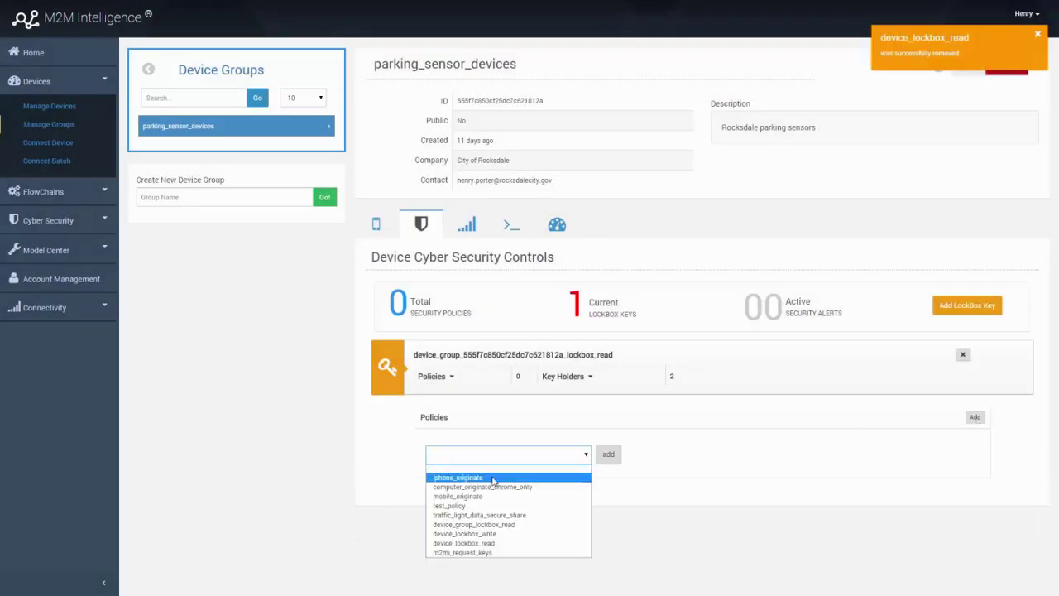
click(494, 478)
click(608, 454)
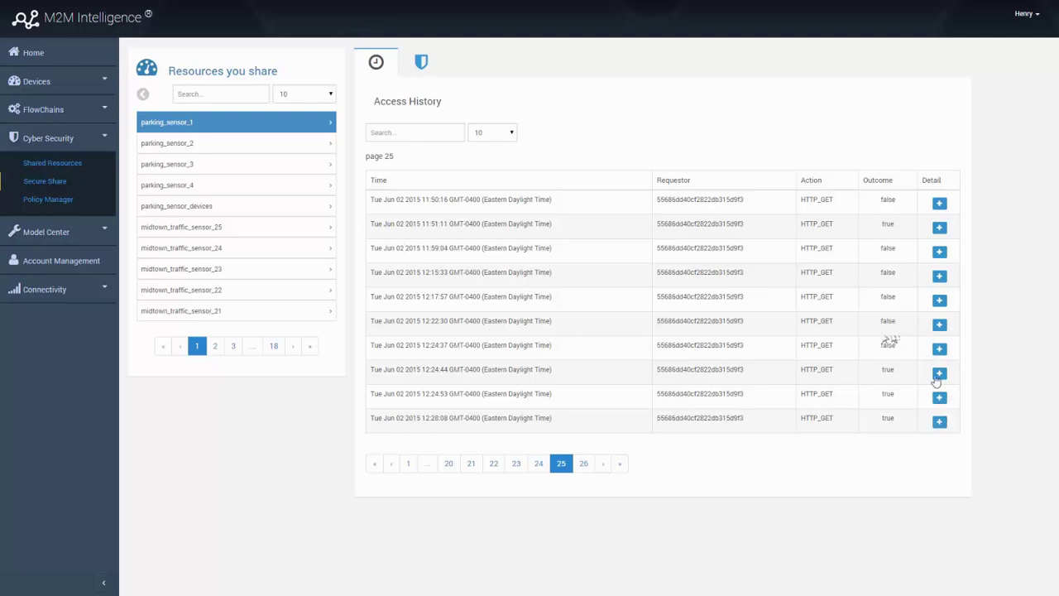
Step: Inspect the details of the failed 12:24:37 request, then close them
click(939, 348)
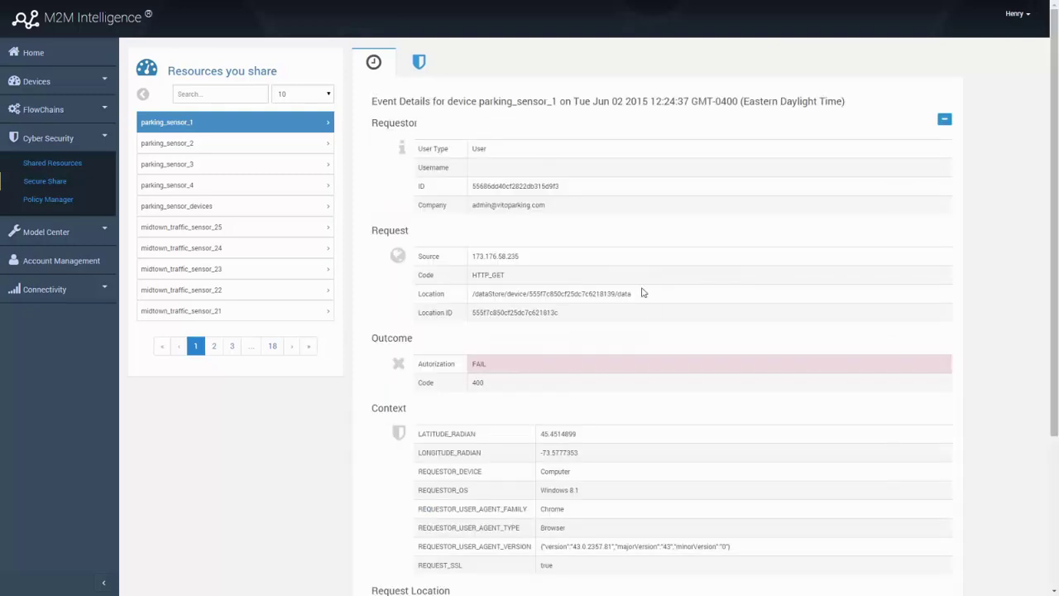
scroll(643, 292, down, 1)
scroll(642, 293, down, 2)
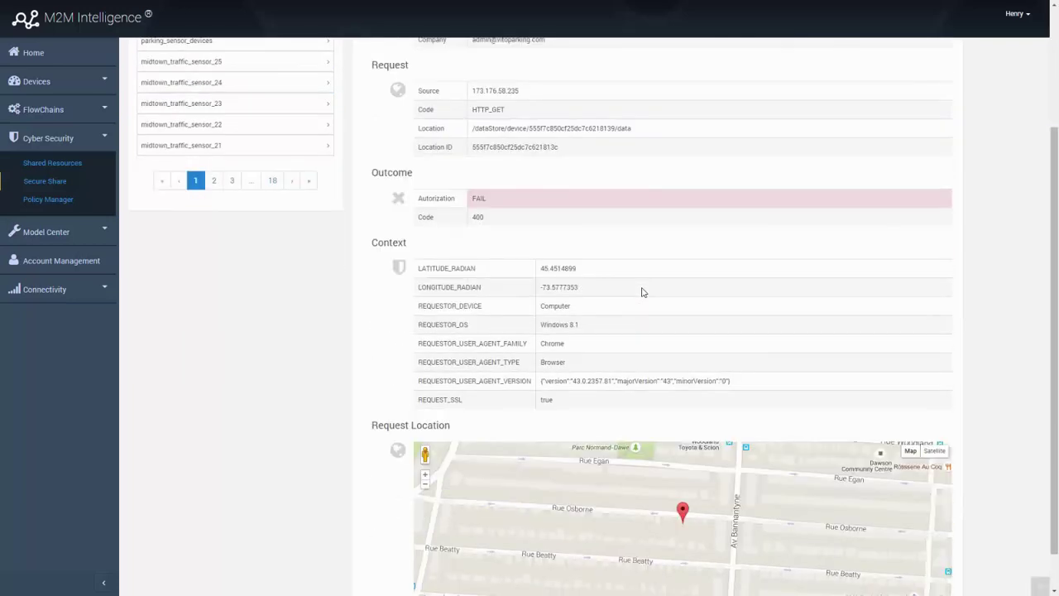
scroll(643, 292, up, 3)
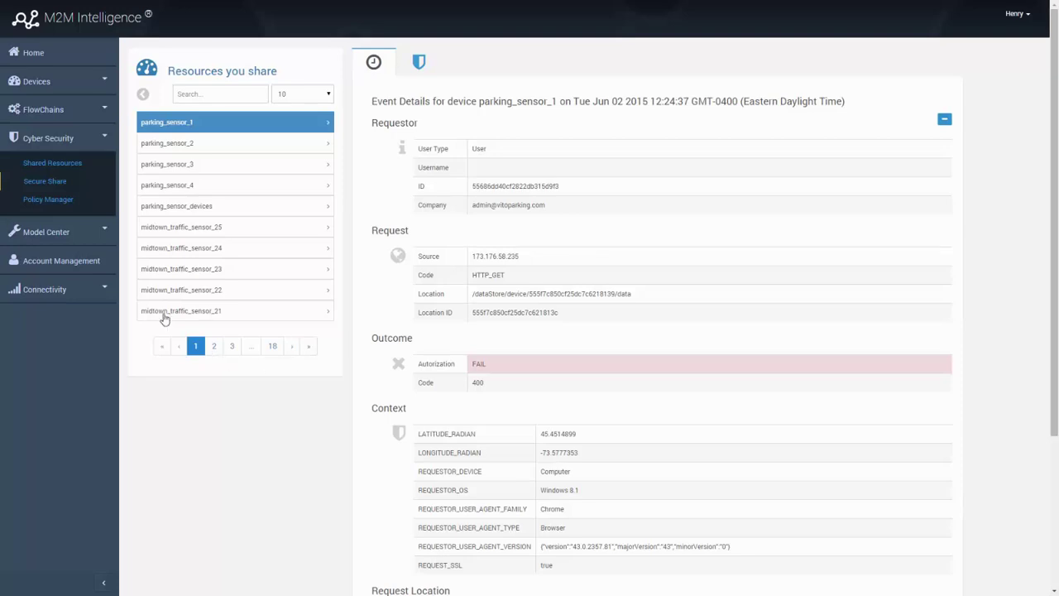
click(943, 121)
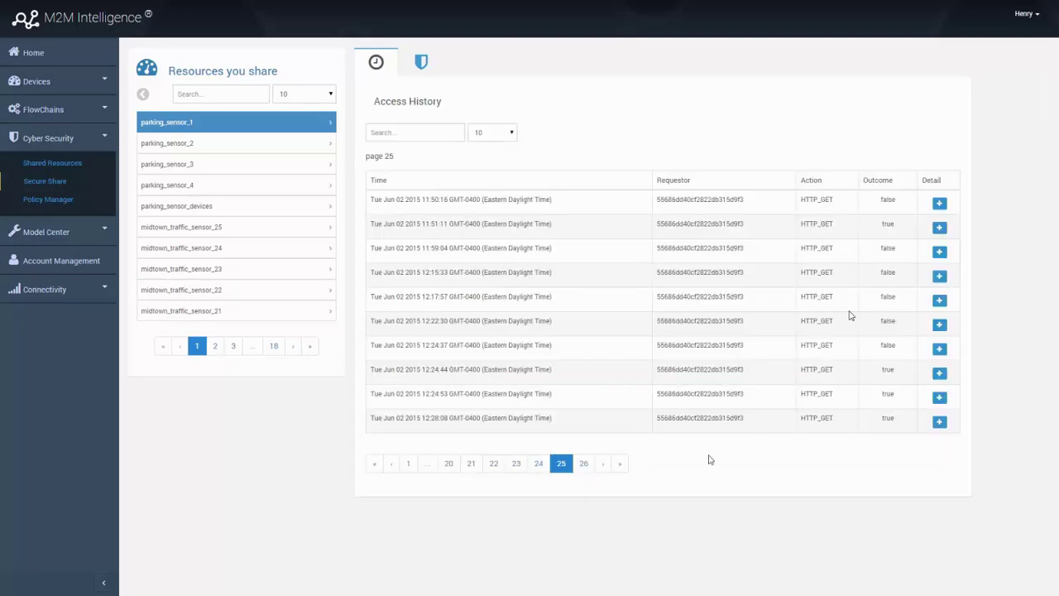
Step: Open the allowed 12:30:39 request's details on page 26 of the access history
click(582, 463)
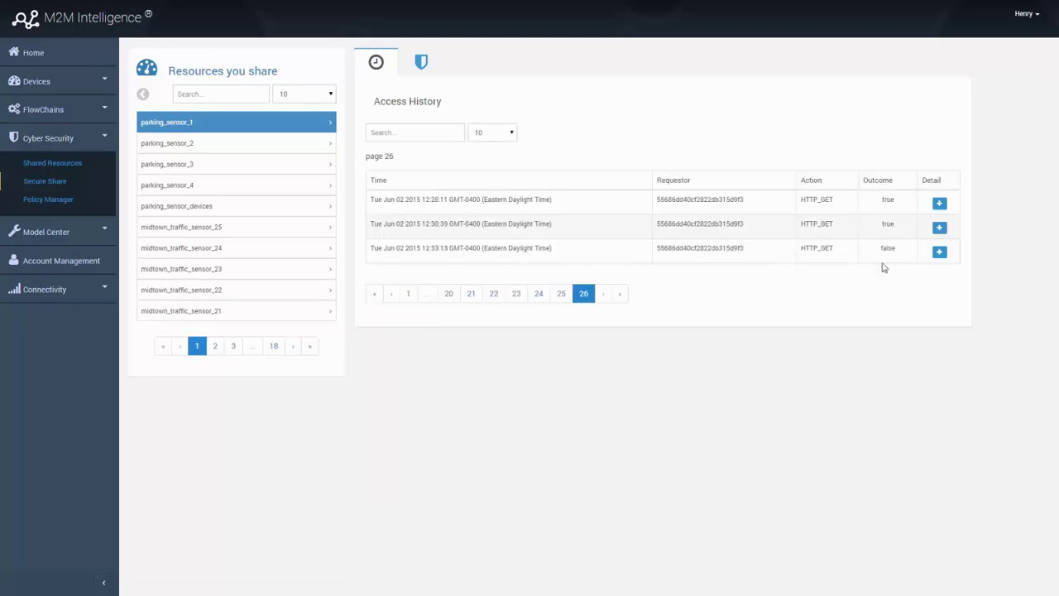
click(939, 228)
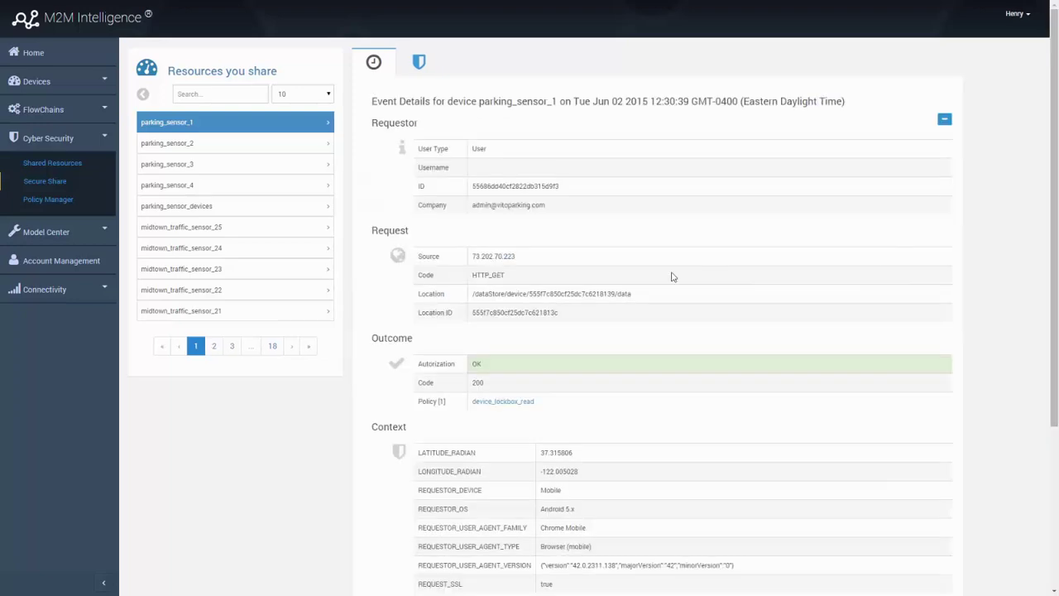
scroll(673, 276, down, 3)
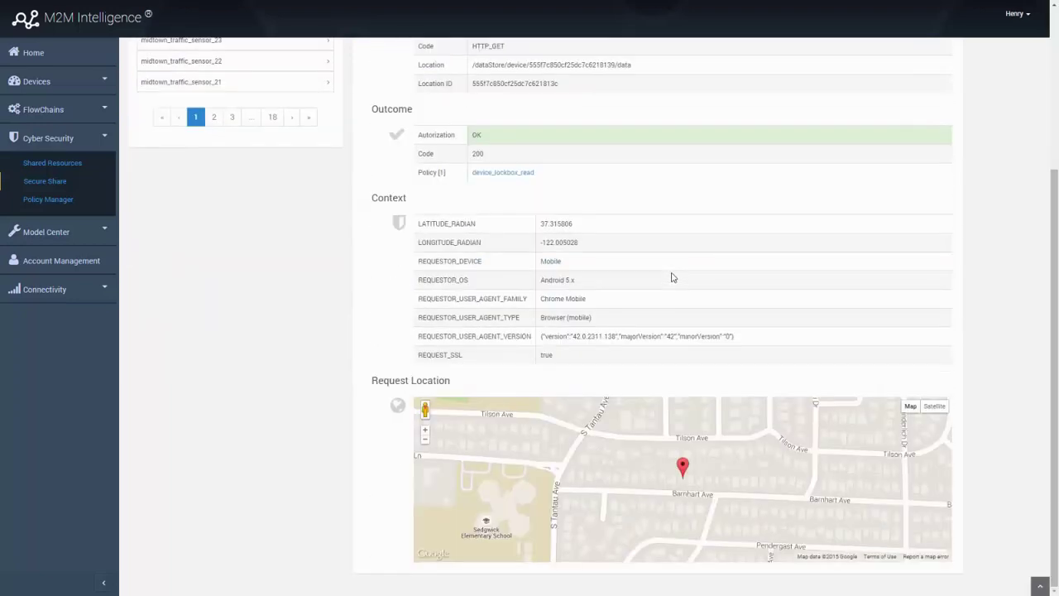